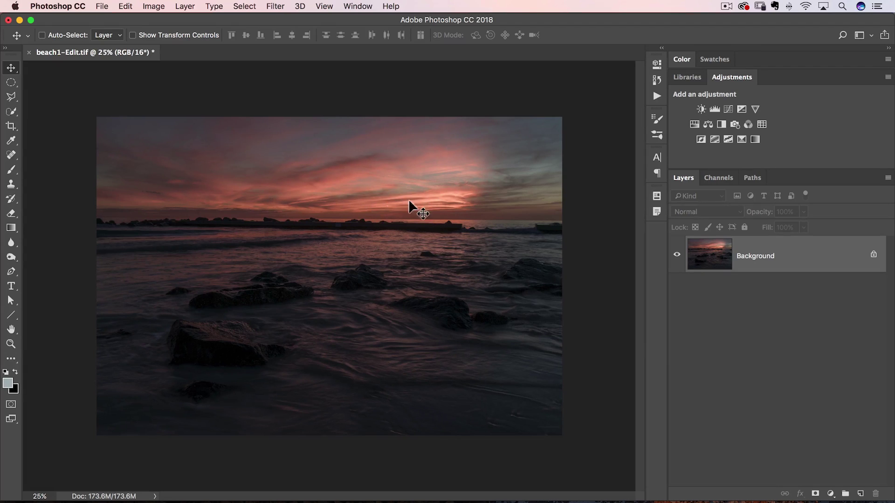
Open Select > Color Range and keep the Sampled Colors selection mode.
{"action": "left_click", "coordinate": [243, 6]}
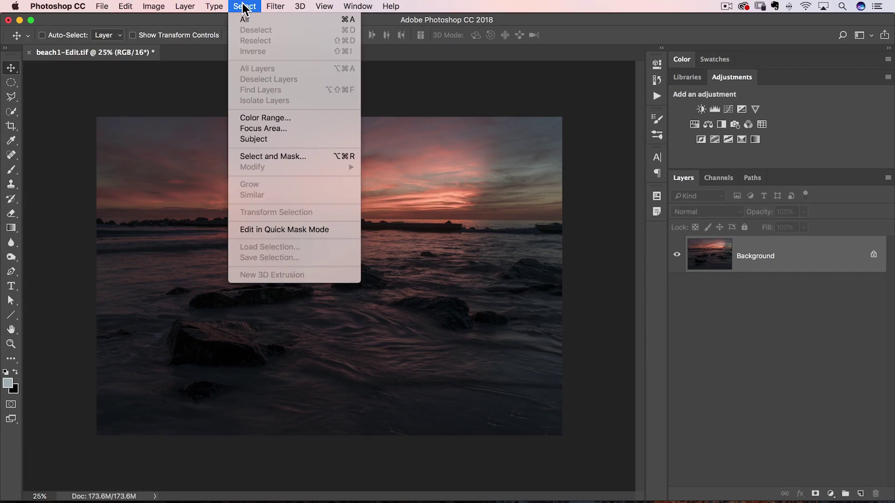
{"action": "left_click", "coordinate": [272, 118]}
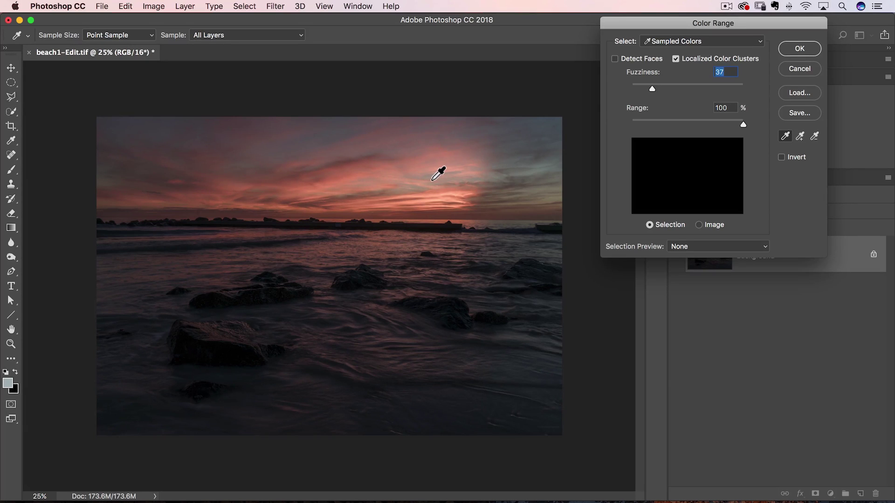
{"action": "left_click", "coordinate": [667, 42]}
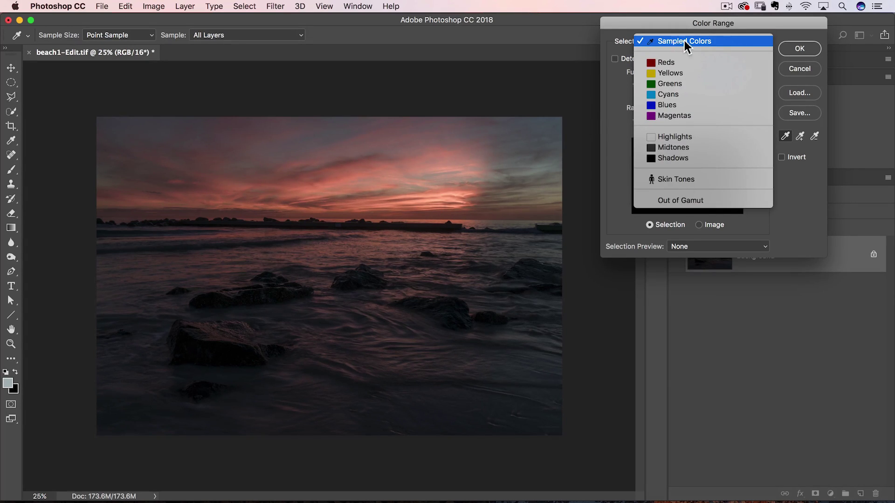
{"action": "left_click", "coordinate": [672, 40]}
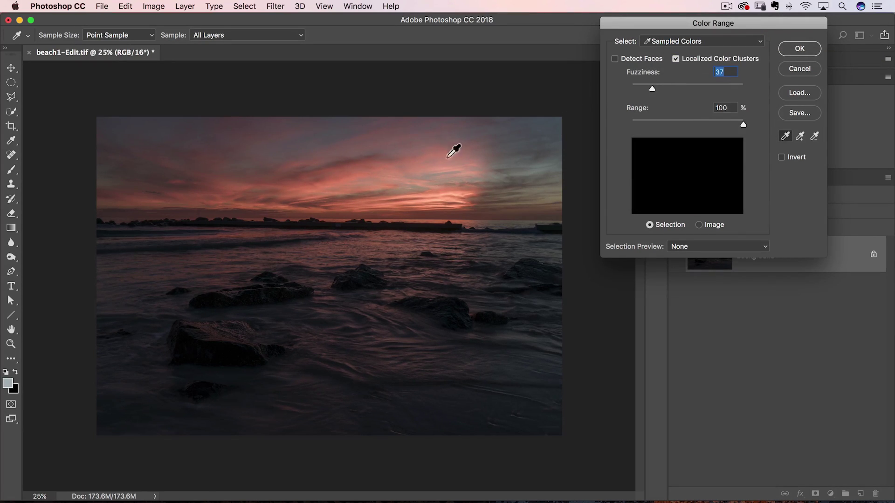
Sample the pink clouds, then add the right, upper and top-left sky tones to the selection.
{"action": "left_click", "coordinate": [425, 176]}
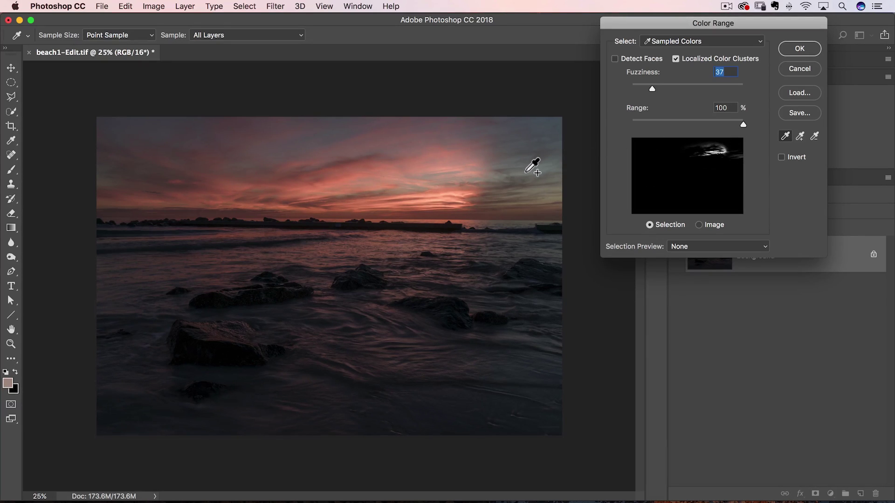
{"action": "left_click", "coordinate": [531, 167], "text": "shift"}
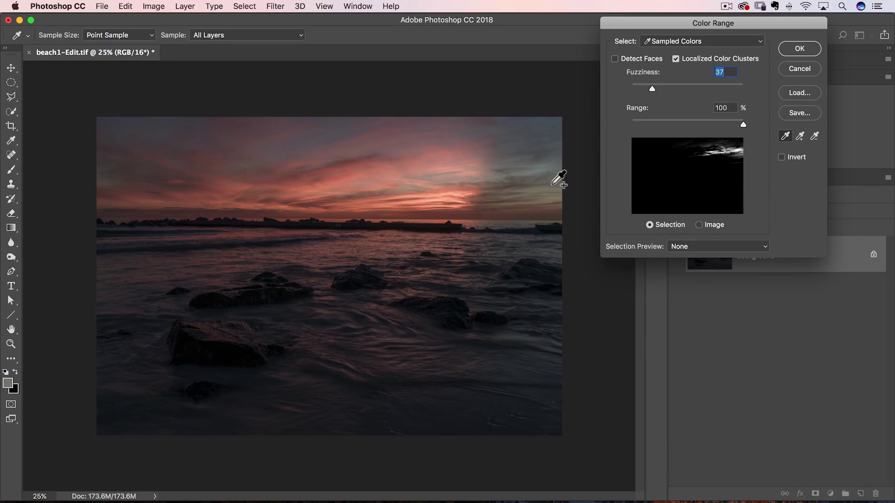
{"action": "left_click", "coordinate": [556, 194], "text": "shift"}
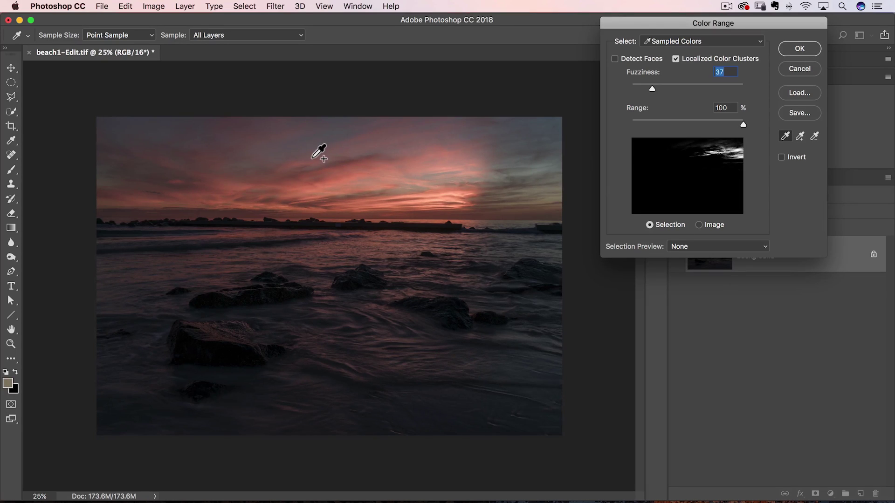
{"action": "left_click", "coordinate": [304, 139], "text": "shift"}
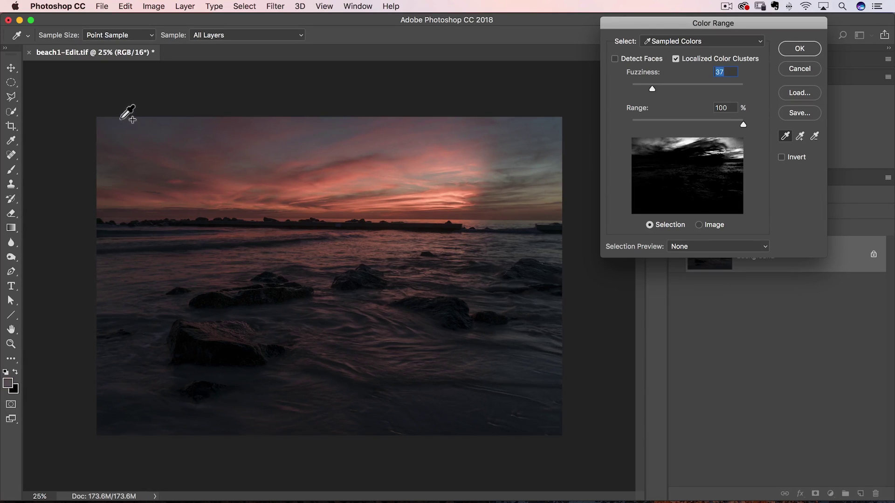
{"action": "left_click", "coordinate": [121, 118], "text": "shift"}
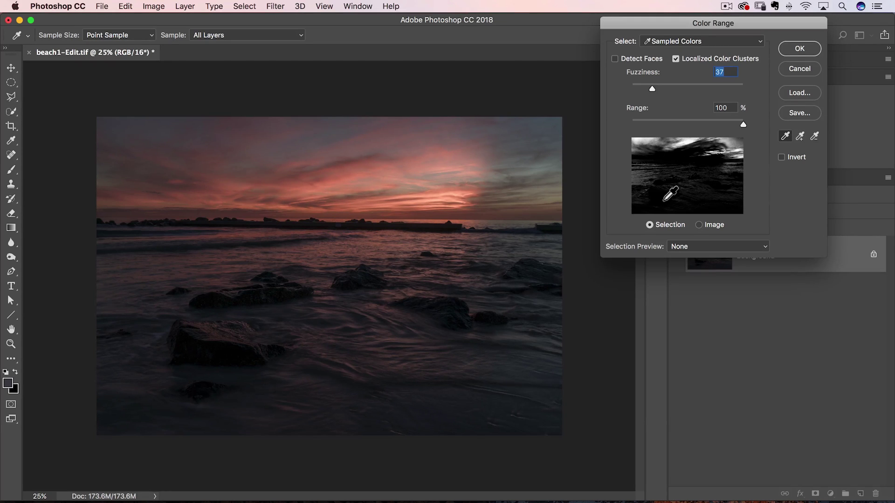
Set Fuzziness to 38, try lower Range values, return Range to 100% and accept.
{"action": "mouse_move", "coordinate": [652, 89]}
{"action": "left_mouse_down"}
{"action": "mouse_move", "coordinate": [628, 88]}
{"action": "mouse_move", "coordinate": [653, 89]}
{"action": "left_mouse_up"}
{"action": "left_click_drag", "start_coordinate": [745, 123], "coordinate": [641, 125]}
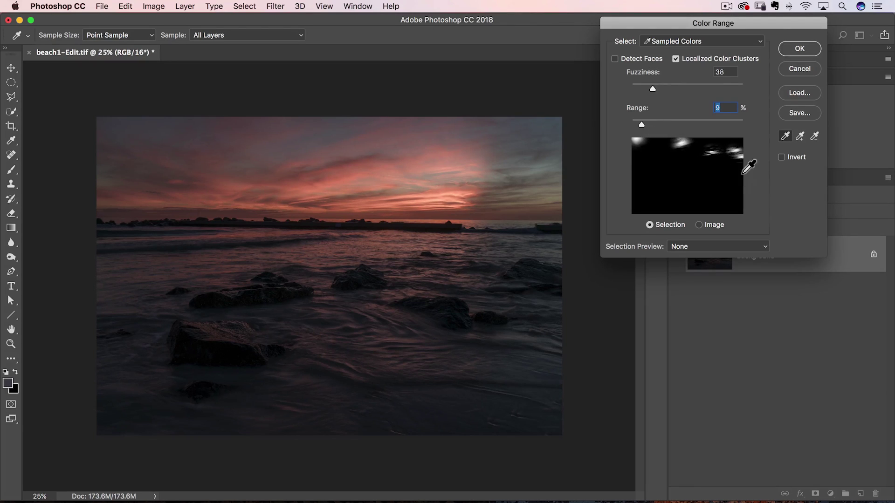
{"action": "left_click_drag", "start_coordinate": [641, 124], "coordinate": [751, 122]}
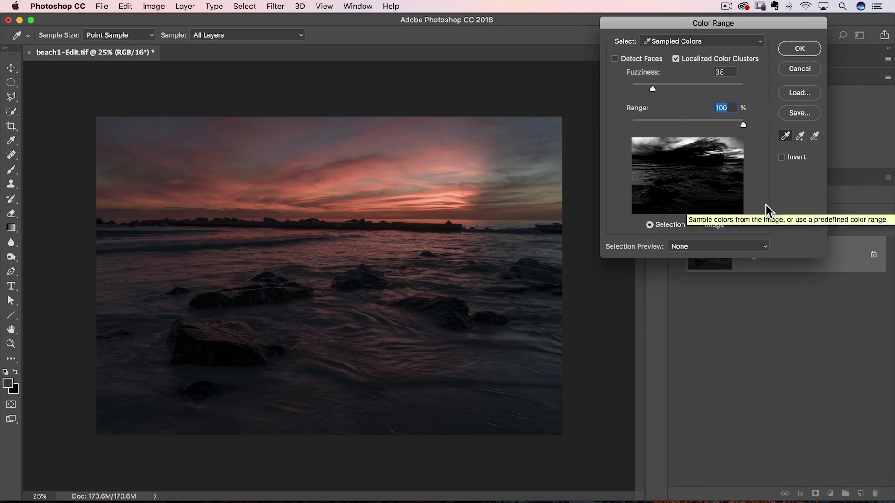
{"action": "left_click", "coordinate": [798, 49]}
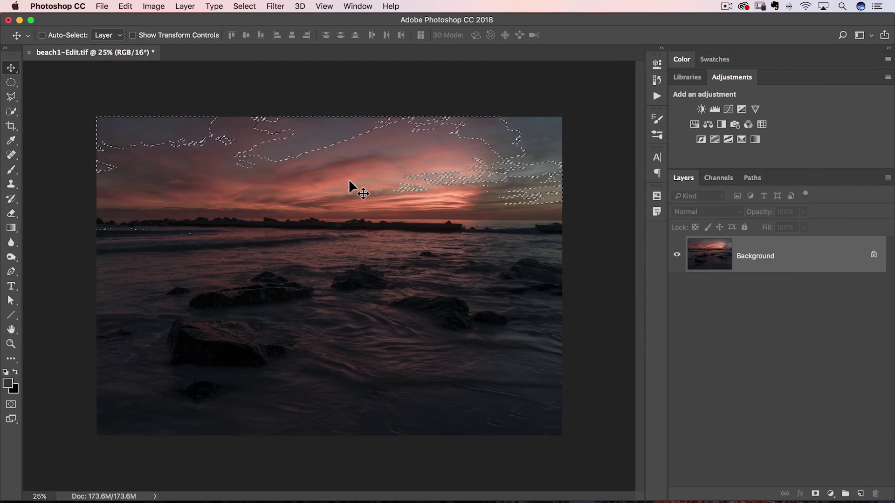
Copy the selected sky tones to a new Layer 1, briefly hiding the Background to check it.
{"action": "key", "text": "super+j"}
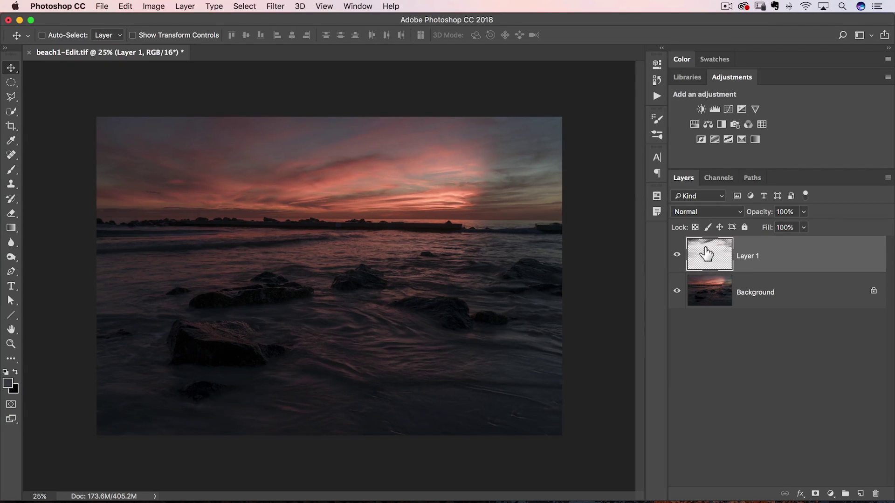
{"action": "left_click", "coordinate": [678, 292]}
{"action": "left_click", "coordinate": [678, 292]}
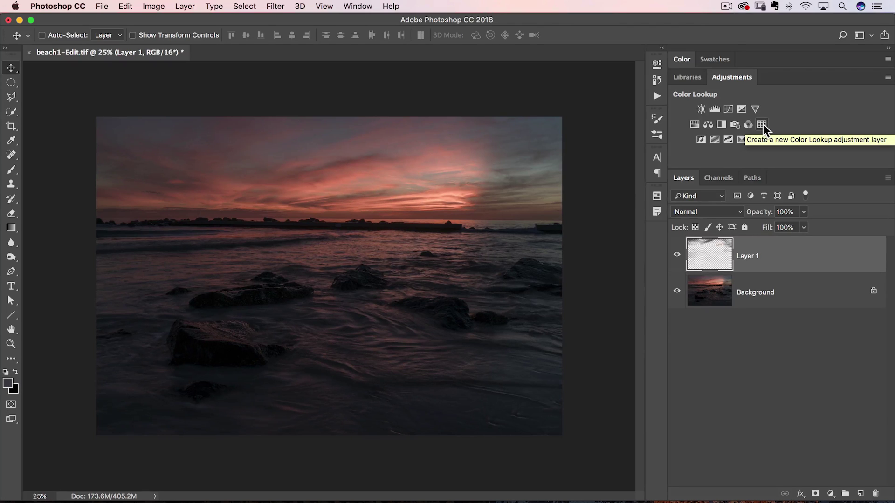
Switch to Chrome to view the mattk.com custom LUTs page.
{"action": "key", "text": "super+Tab"}
{"action": "key", "text": "super+Tab"}
{"action": "key", "text": "super+Tab"}
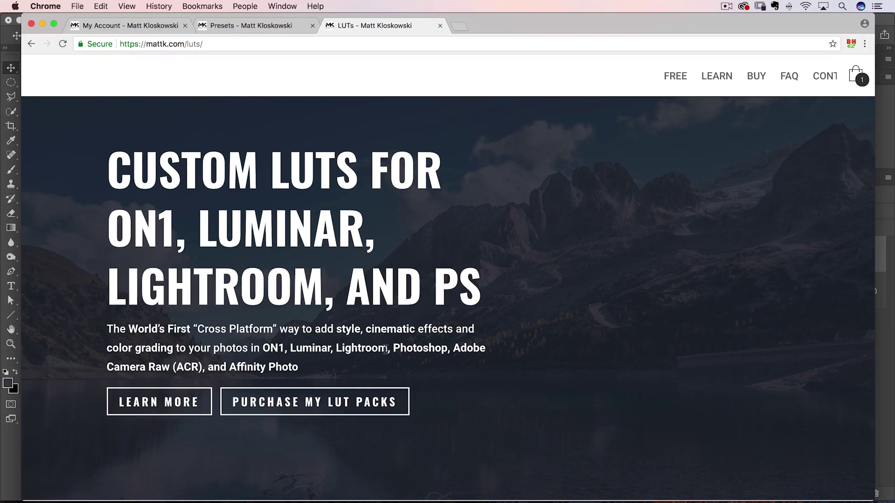
Return to Photoshop, inspect Layer 1 with the Background hidden, then open Layer 1's Layer Style.
{"action": "key", "text": "super+Tab"}
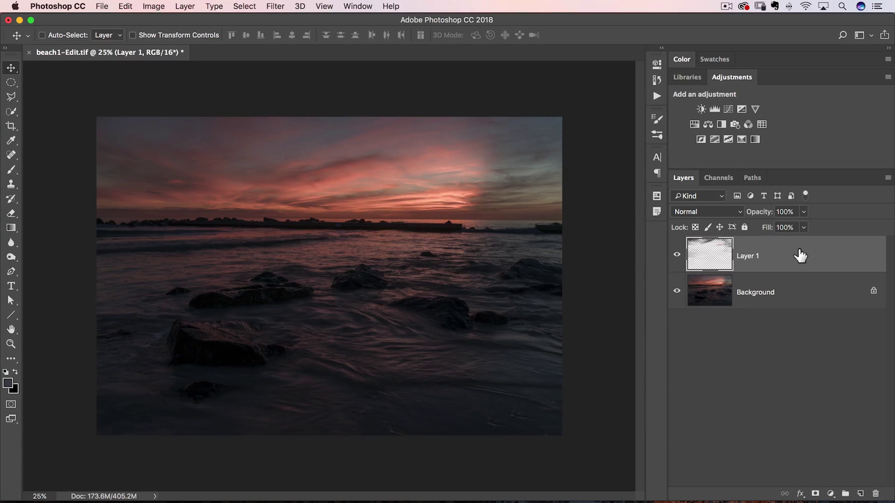
{"action": "left_click", "coordinate": [677, 291]}
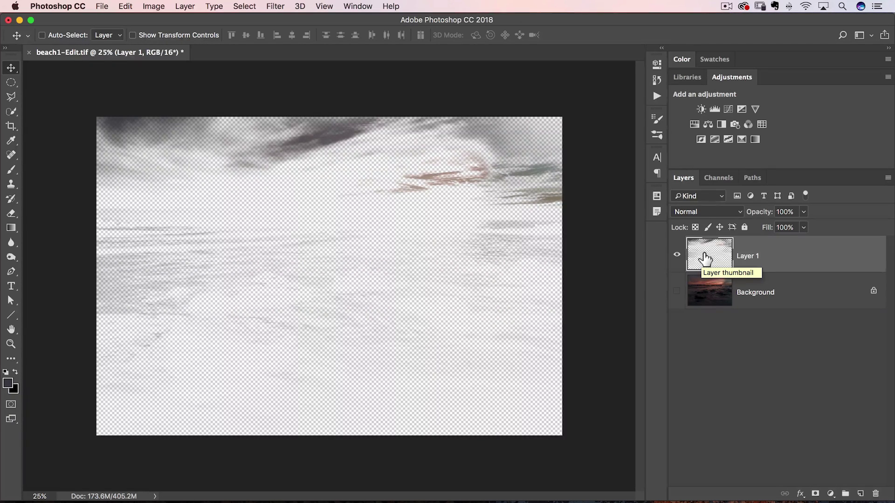
{"action": "left_click", "coordinate": [677, 292]}
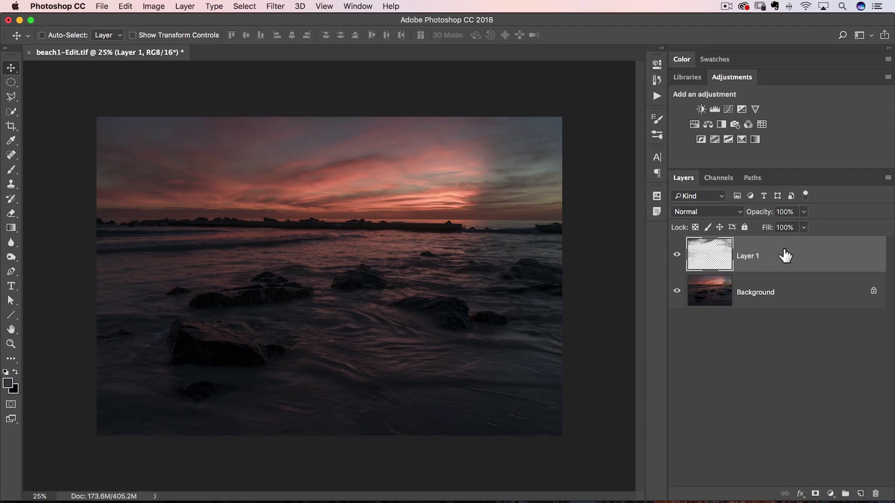
{"action": "double_click", "coordinate": [711, 259]}
Add a Color Overlay to Layer 1 in Normal mode at 100% opacity.
{"action": "left_click_drag", "start_coordinate": [500, 208], "coordinate": [604, 21]}
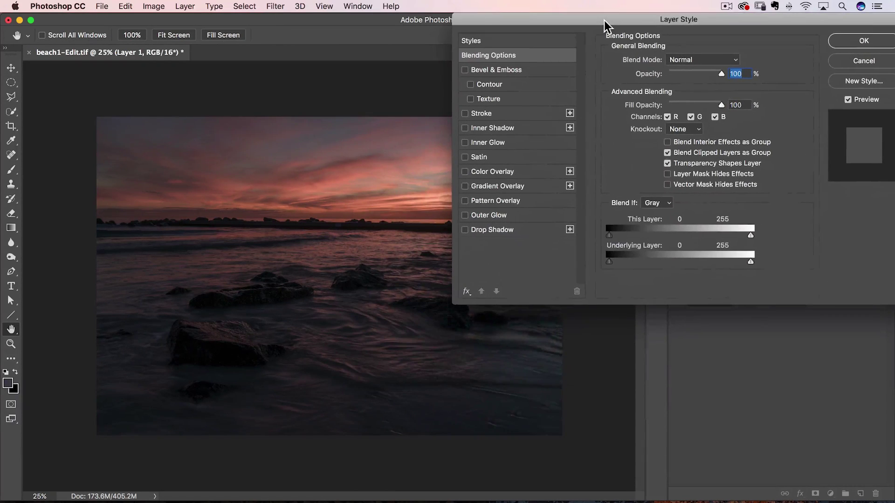
{"action": "left_click", "coordinate": [493, 171]}
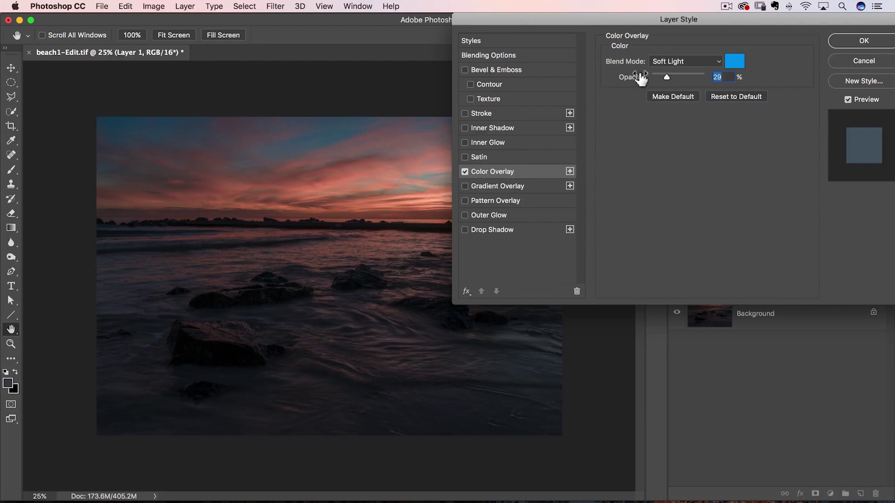
{"action": "left_click", "coordinate": [661, 59]}
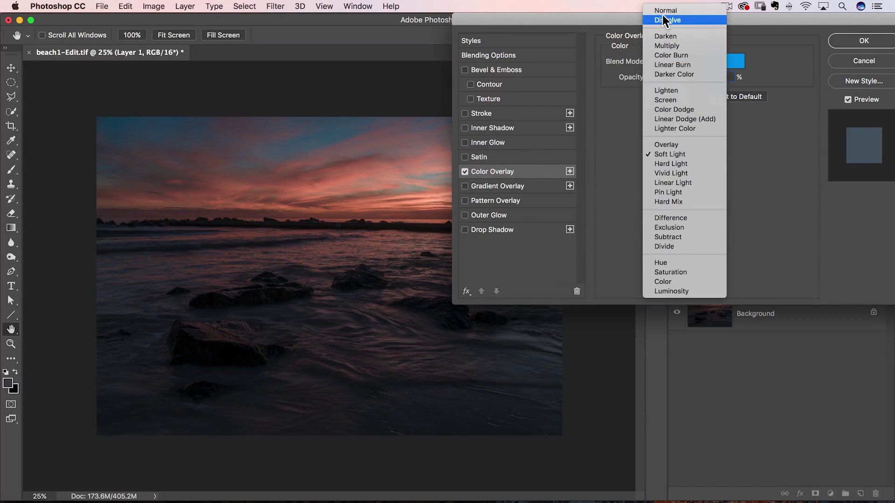
{"action": "left_click", "coordinate": [662, 11]}
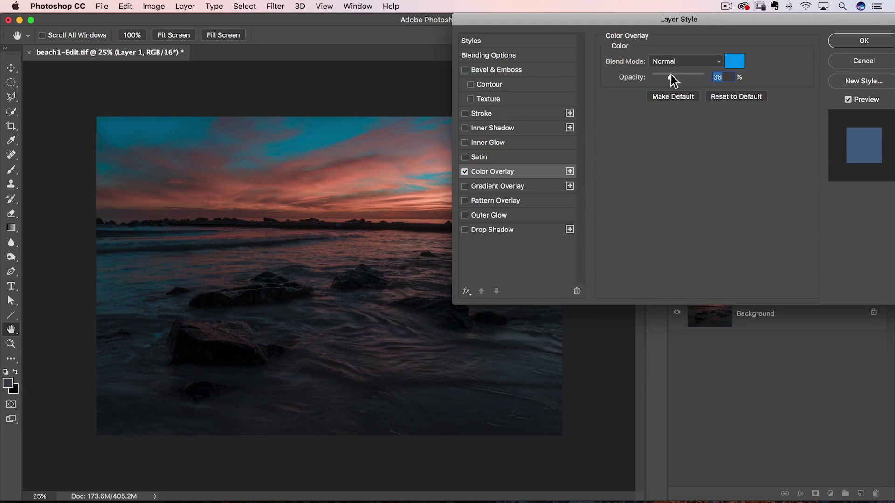
{"action": "left_click_drag", "start_coordinate": [668, 76], "coordinate": [713, 78]}
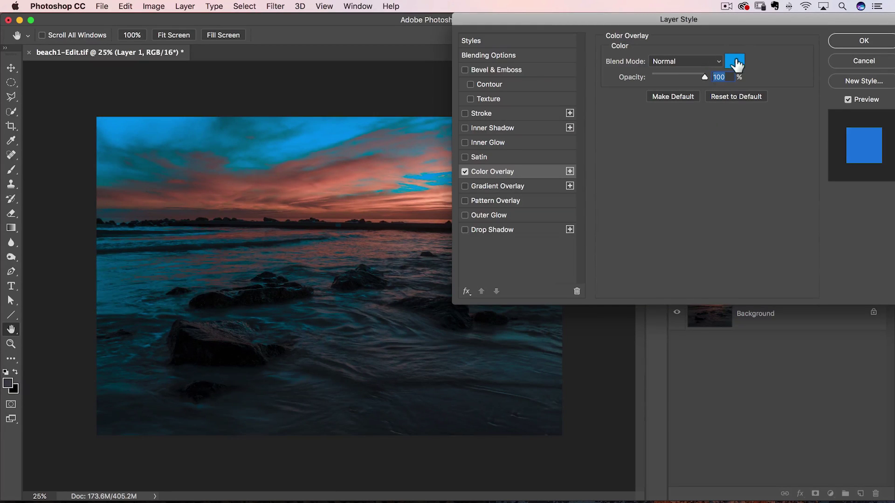
Pick a bright blue for the overlay, set it to Overlay blending at 31% opacity.
{"action": "left_click", "coordinate": [734, 65]}
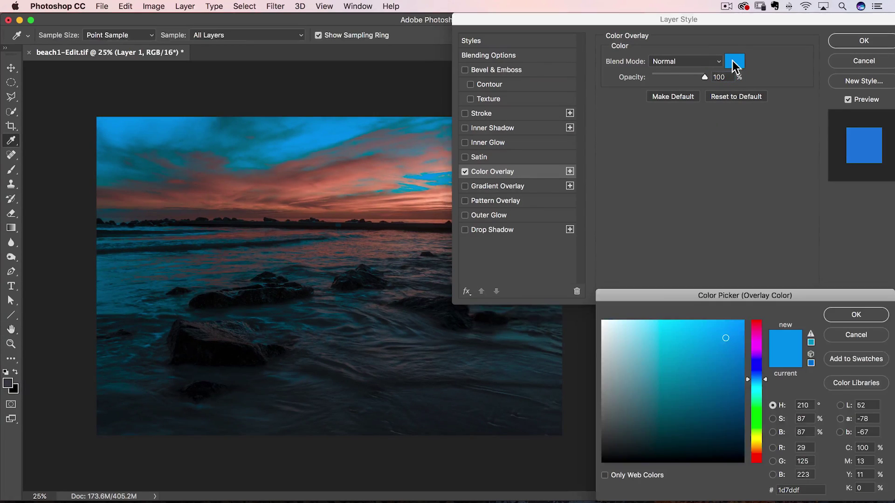
{"action": "left_click_drag", "start_coordinate": [719, 375], "coordinate": [728, 340]}
{"action": "left_click", "coordinate": [834, 321]}
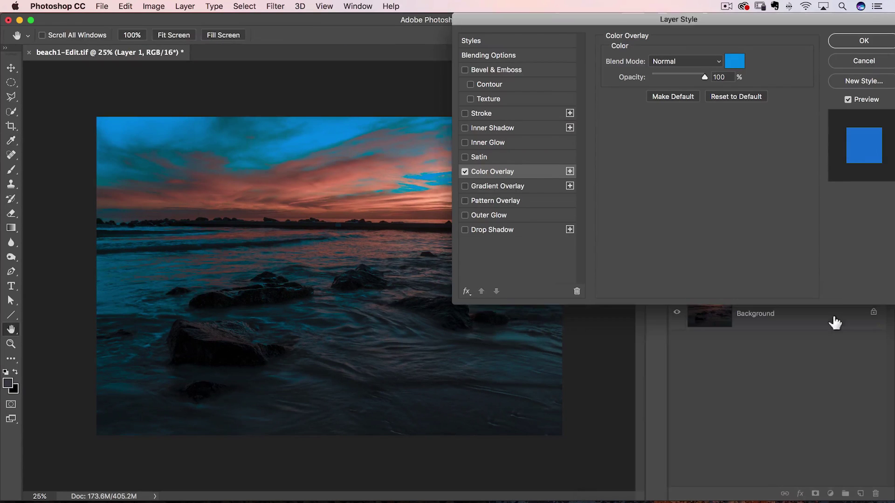
{"action": "left_click", "coordinate": [695, 61]}
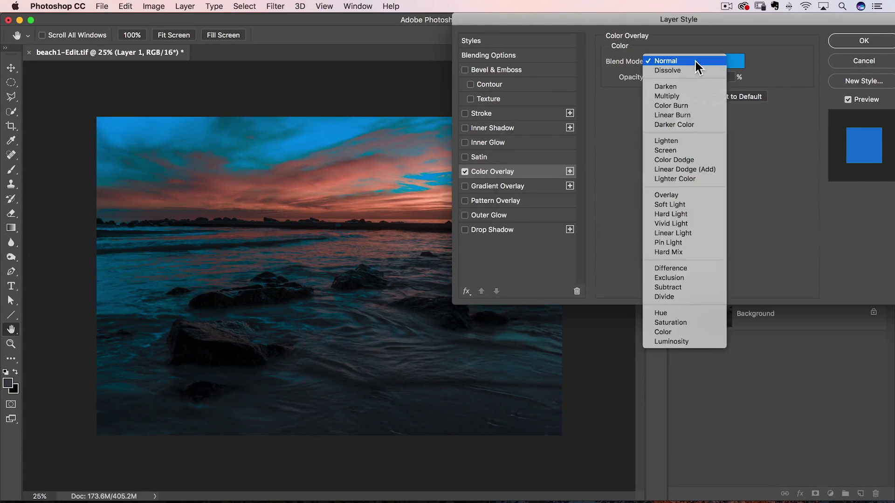
{"action": "left_click", "coordinate": [679, 196]}
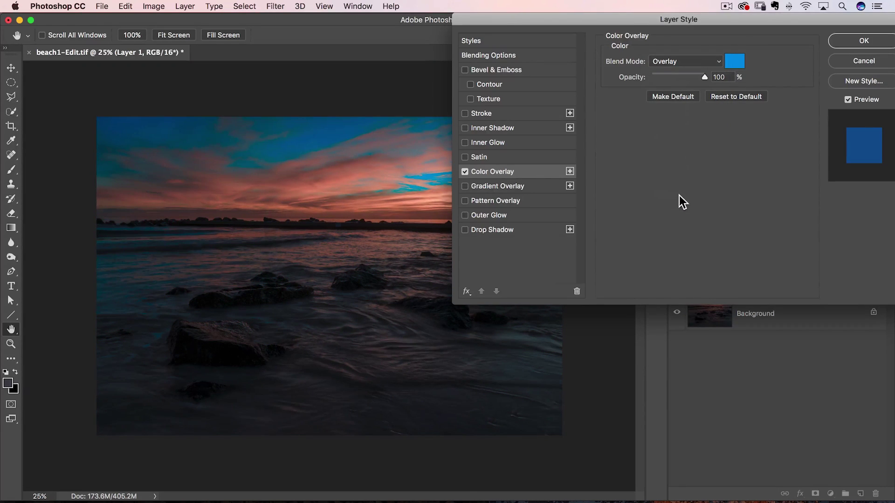
{"action": "left_click_drag", "start_coordinate": [705, 77], "coordinate": [667, 74]}
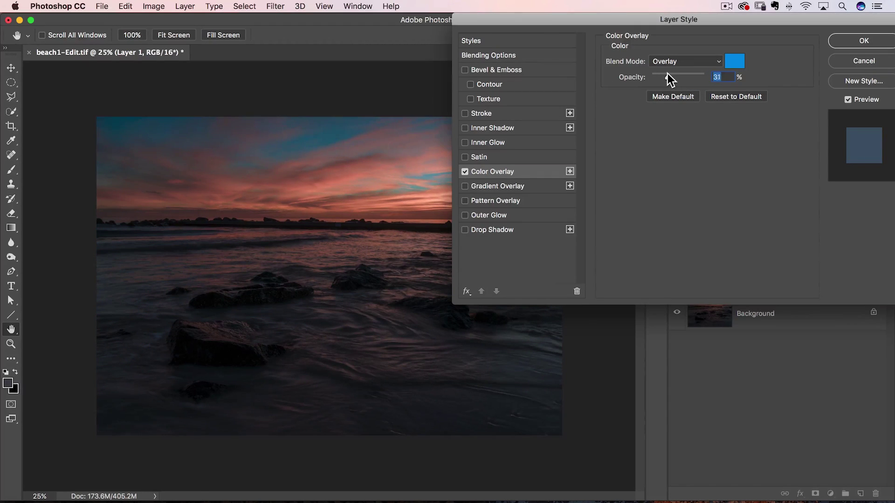
{"action": "left_click", "coordinate": [673, 58]}
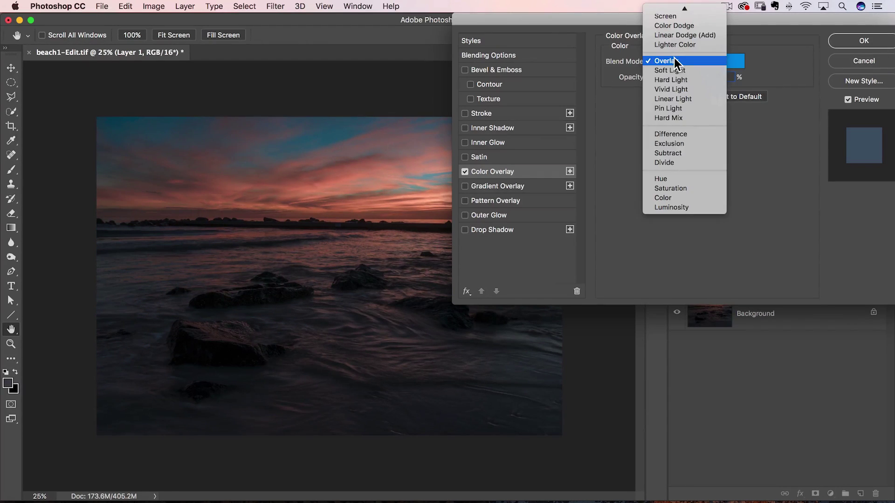
Lower the blue overlay's opacity to 33%, keeping the Overlay blend mode.
{"action": "scroll", "coordinate": [674, 58], "scroll_direction": "up", "scroll_amount": 3}
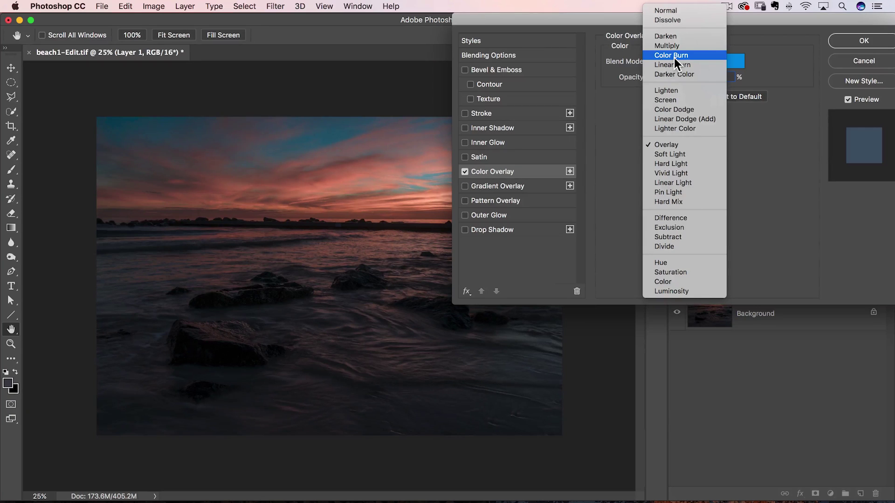
{"action": "left_click", "coordinate": [744, 130]}
{"action": "mouse_move", "coordinate": [667, 77]}
{"action": "left_mouse_down"}
{"action": "mouse_move", "coordinate": [689, 74]}
{"action": "mouse_move", "coordinate": [660, 76]}
{"action": "mouse_move", "coordinate": [671, 76]}
{"action": "left_mouse_up"}
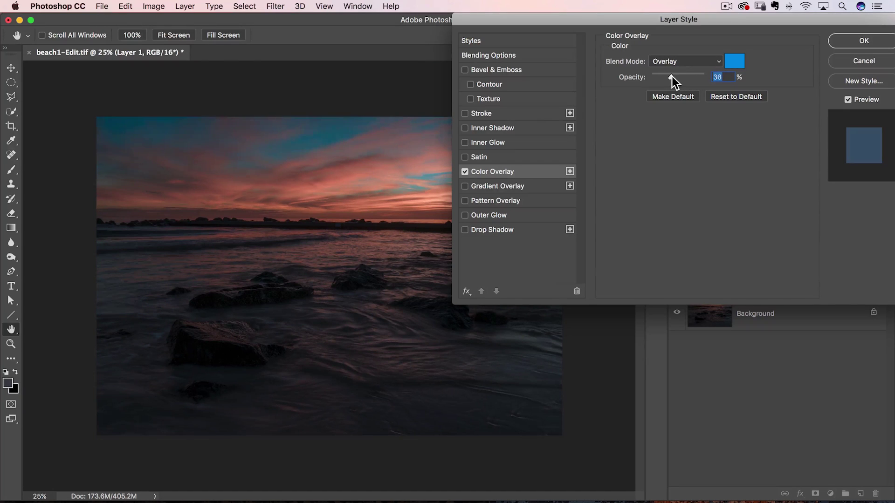
{"action": "left_click_drag", "start_coordinate": [702, 21], "coordinate": [658, 310]}
{"action": "mouse_move", "coordinate": [626, 363]}
{"action": "left_mouse_down"}
{"action": "mouse_move", "coordinate": [633, 364]}
{"action": "mouse_move", "coordinate": [625, 364]}
{"action": "left_mouse_up"}
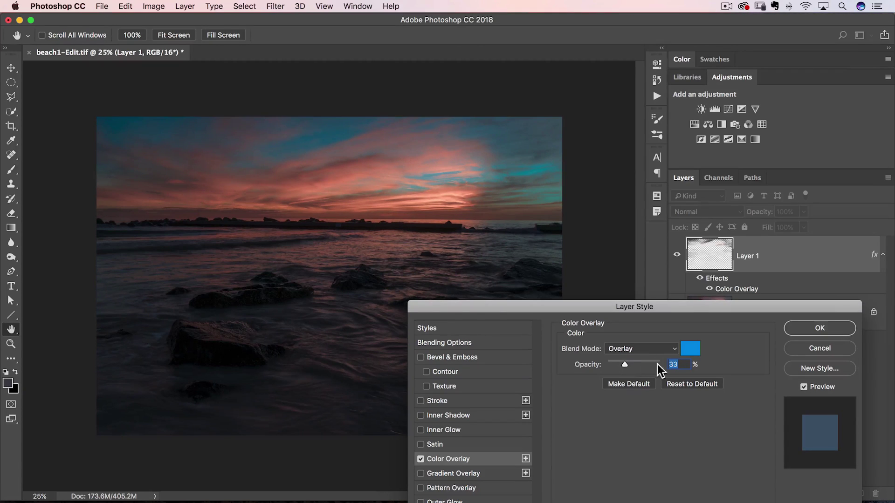
Switch the overlay to Soft Light blending, toggling Preview to compare with the original.
{"action": "left_click", "coordinate": [803, 387]}
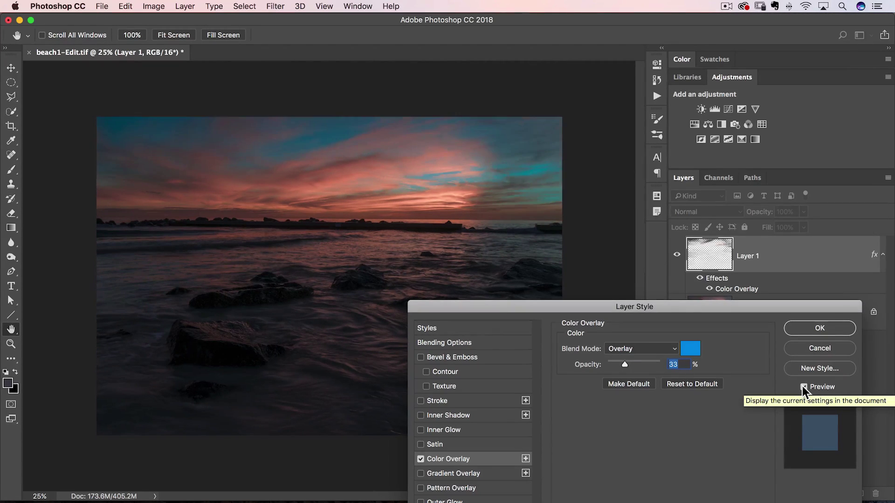
{"action": "left_click", "coordinate": [803, 387]}
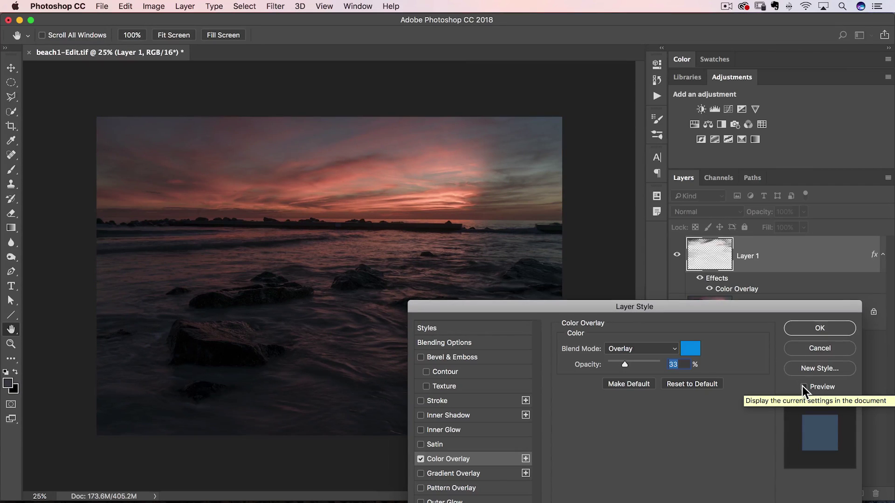
{"action": "left_click", "coordinate": [803, 387]}
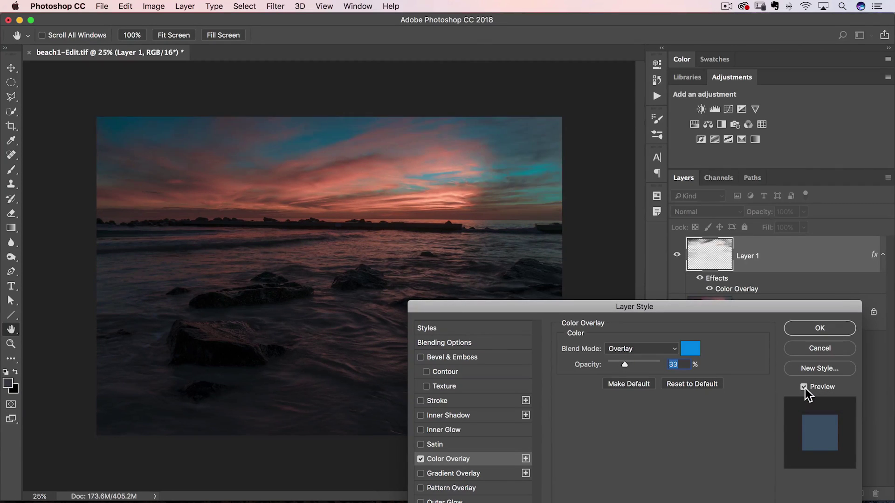
{"action": "left_click", "coordinate": [630, 348]}
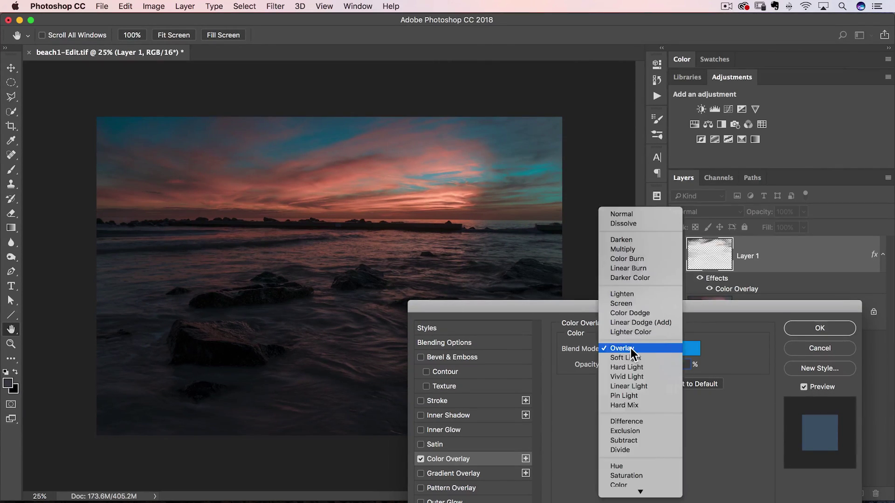
{"action": "left_click", "coordinate": [627, 357]}
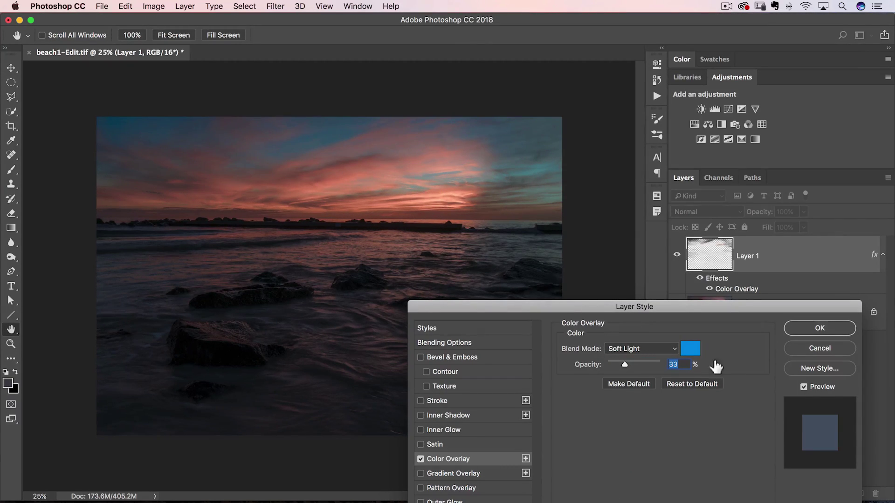
{"action": "left_click", "coordinate": [804, 388]}
Toggle Preview to compare the Soft Light blue overlay against the original sky.
{"action": "left_click", "coordinate": [804, 387]}
{"action": "left_click", "coordinate": [804, 388]}
{"action": "left_click", "coordinate": [803, 387]}
In Blending Options, try the Underlying Layer slider, reset it to 0–255, and apply the style.
{"action": "left_click_drag", "start_coordinate": [487, 303], "coordinate": [659, 32]}
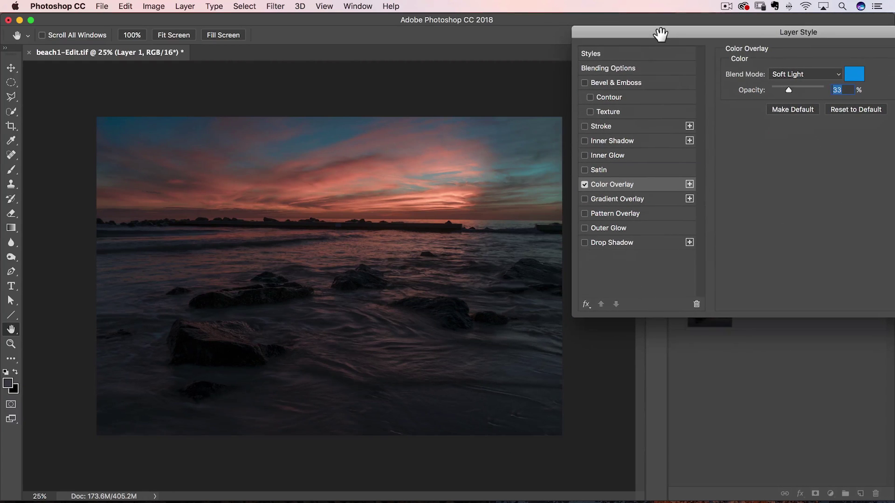
{"action": "left_click", "coordinate": [631, 68]}
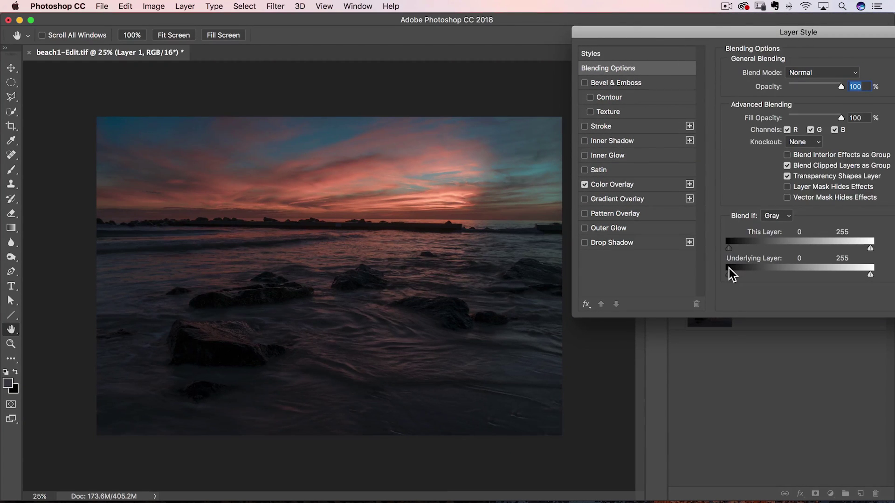
{"action": "mouse_move", "coordinate": [729, 273]}
{"action": "left_mouse_down"}
{"action": "mouse_move", "coordinate": [763, 270]}
{"action": "mouse_move", "coordinate": [708, 276]}
{"action": "mouse_move", "coordinate": [793, 271]}
{"action": "mouse_move", "coordinate": [716, 273]}
{"action": "left_mouse_up"}
{"action": "left_click_drag", "start_coordinate": [862, 36], "coordinate": [736, 249]}
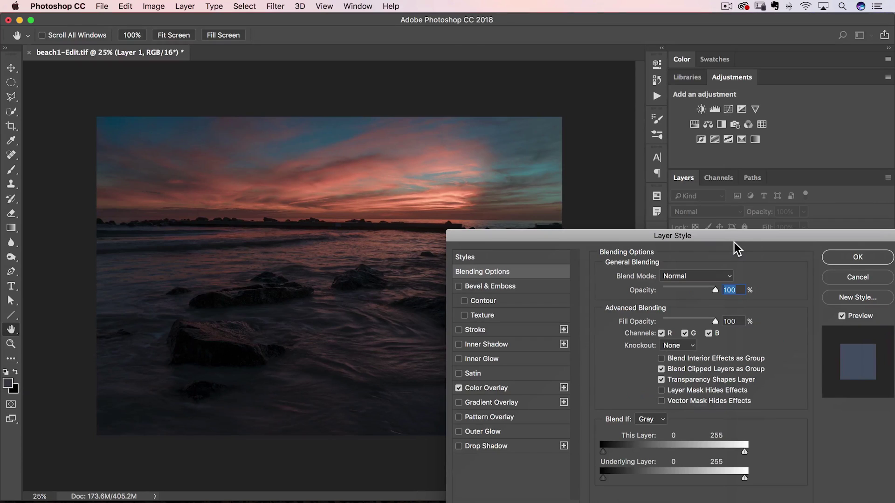
{"action": "left_click", "coordinate": [855, 257]}
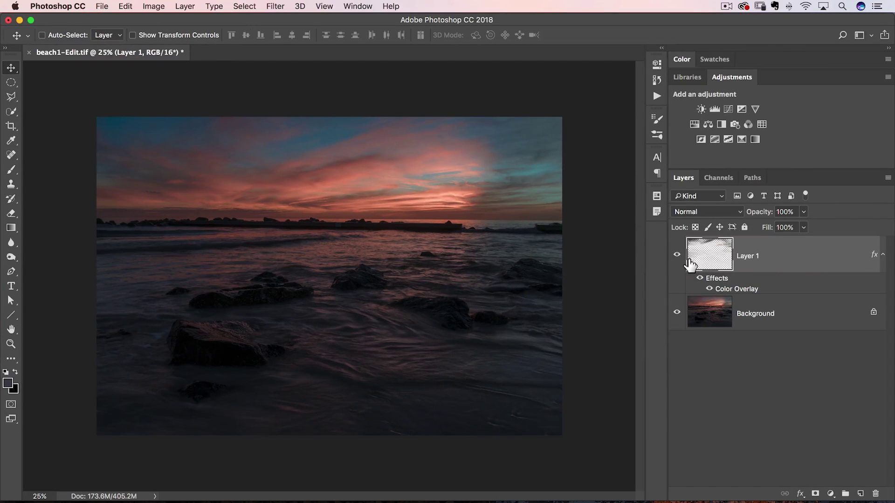
Erase the faint grey streaks from Layer 1's lower area with the Background hidden, then compare layers.
{"action": "left_click", "coordinate": [675, 313]}
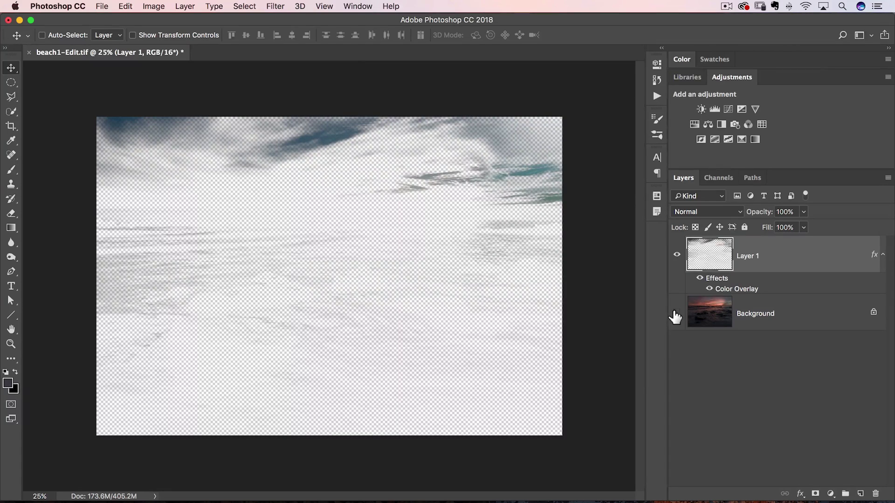
{"action": "key", "text": "e"}
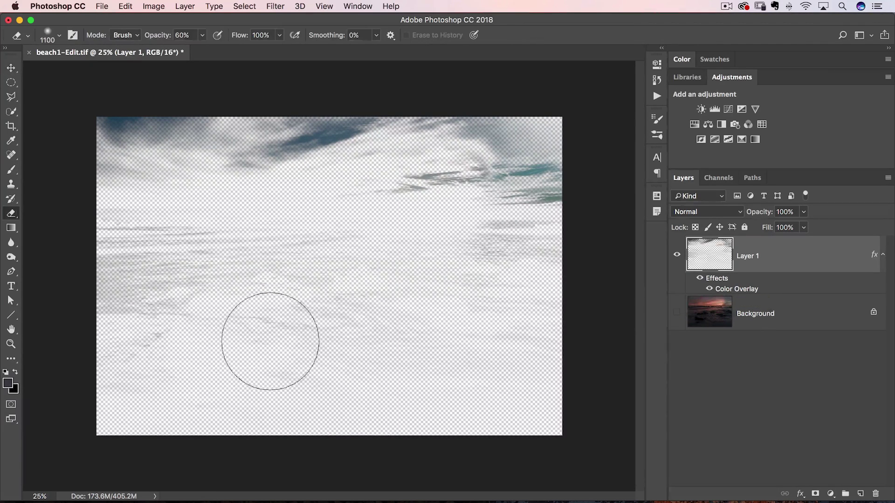
{"action": "left_click_drag", "start_coordinate": [270, 320], "coordinate": [150, 309]}
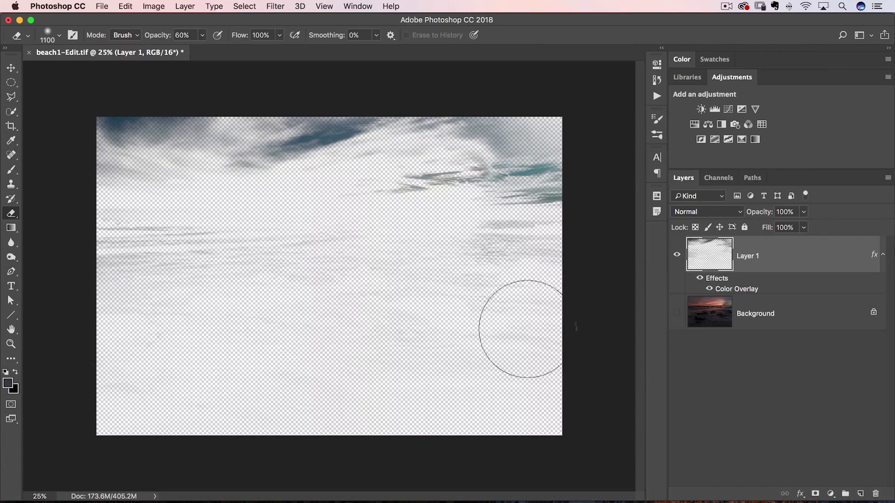
{"action": "mouse_move", "coordinate": [554, 307]}
{"action": "left_mouse_down"}
{"action": "mouse_move", "coordinate": [500, 297]}
{"action": "mouse_move", "coordinate": [225, 330]}
{"action": "mouse_move", "coordinate": [295, 329]}
{"action": "mouse_move", "coordinate": [148, 286]}
{"action": "left_mouse_up"}
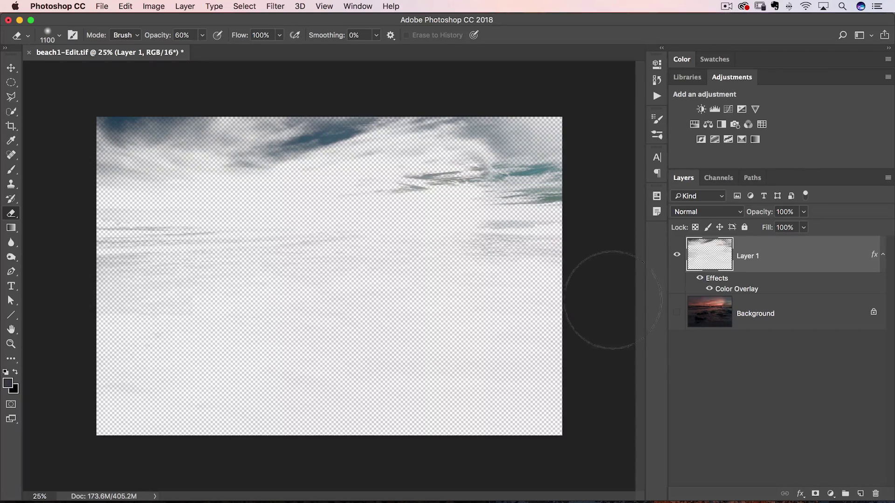
{"action": "left_click", "coordinate": [676, 312]}
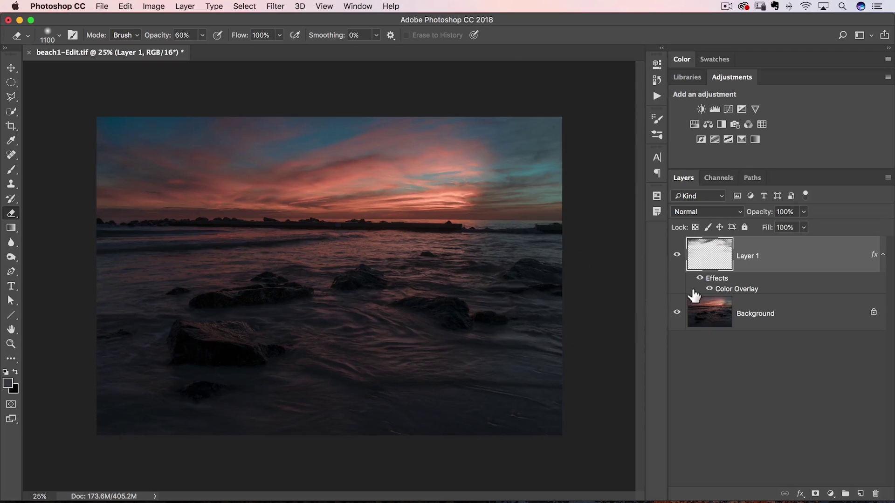
{"action": "left_click", "coordinate": [676, 255]}
{"action": "key", "text": "v"}
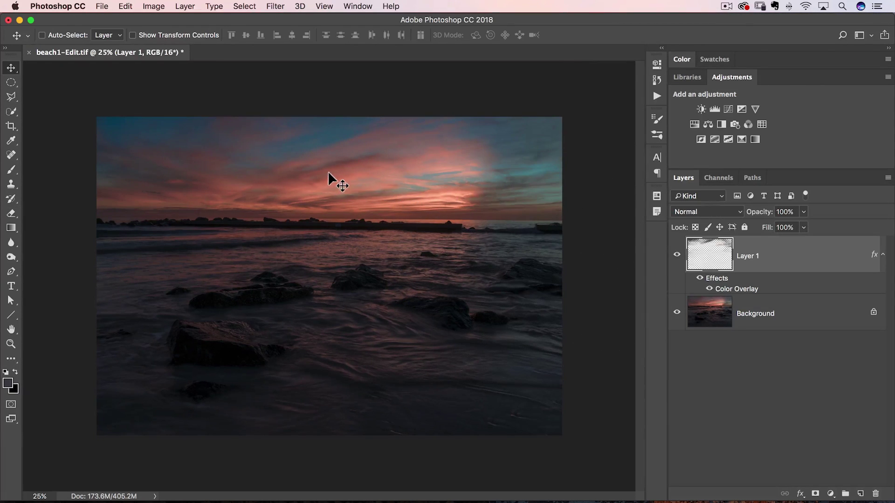